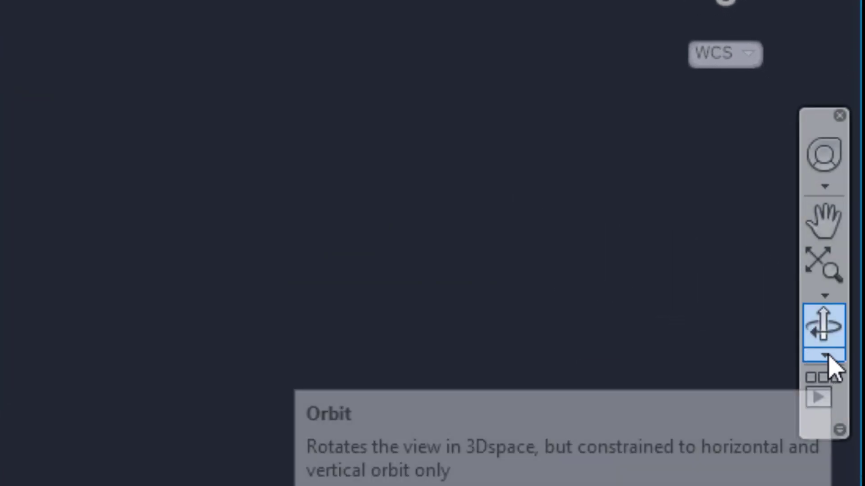
# - Free-orbit the empty drawing from plan into a tilted 3D view
pyautogui.click(827, 357)
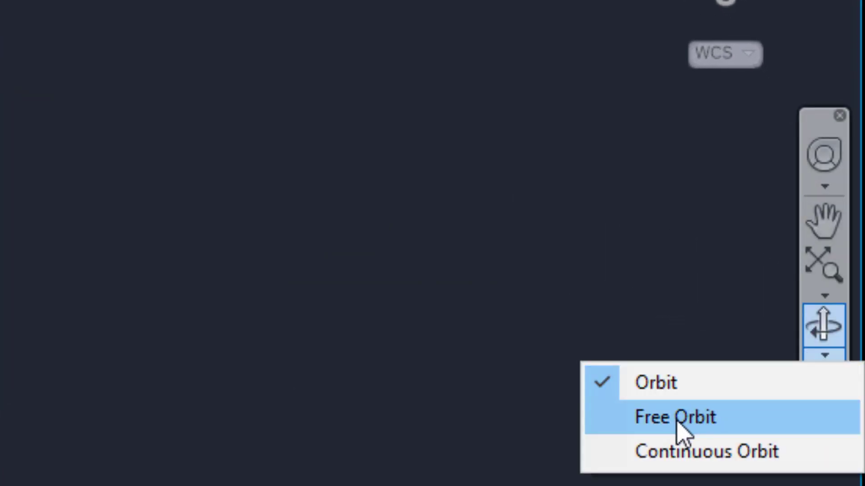
pyautogui.click(679, 433)
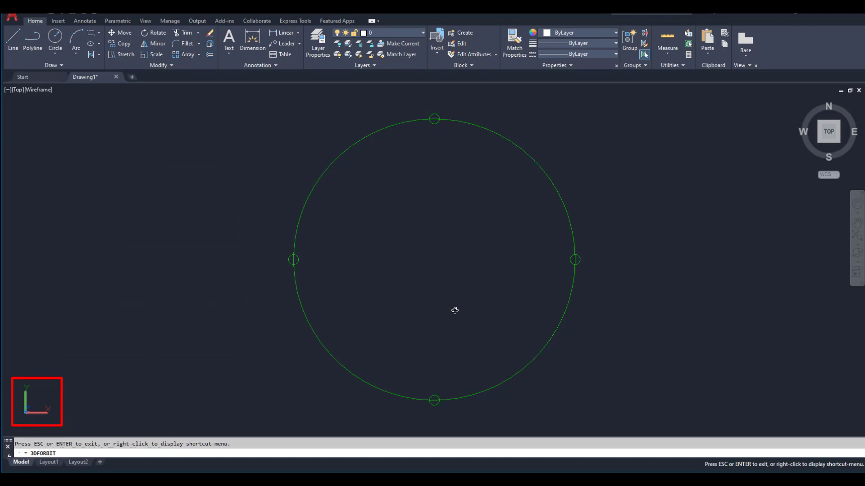
pyautogui.moveTo(453, 306)
pyautogui.mouseDown()
pyautogui.moveTo(455, 218)
pyautogui.moveTo(467, 170)
pyautogui.mouseUp()
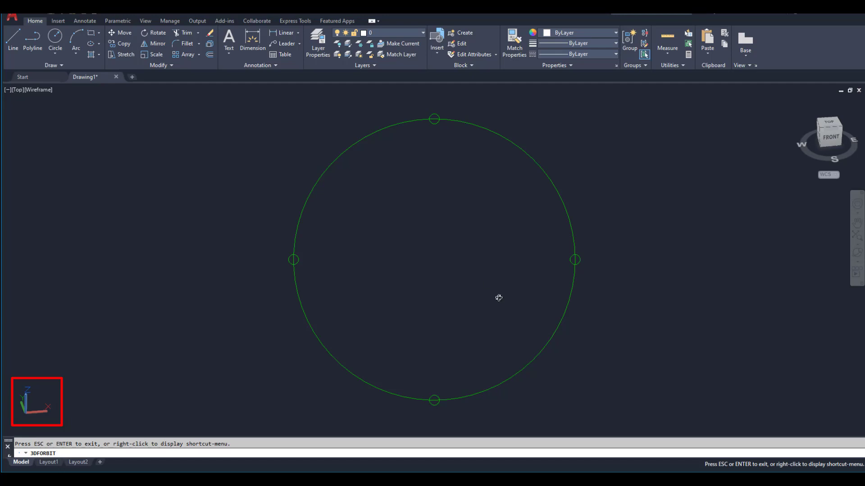
pyautogui.moveTo(499, 297)
pyautogui.mouseDown()
pyautogui.moveTo(454, 313)
pyautogui.moveTo(411, 309)
pyautogui.mouseUp()
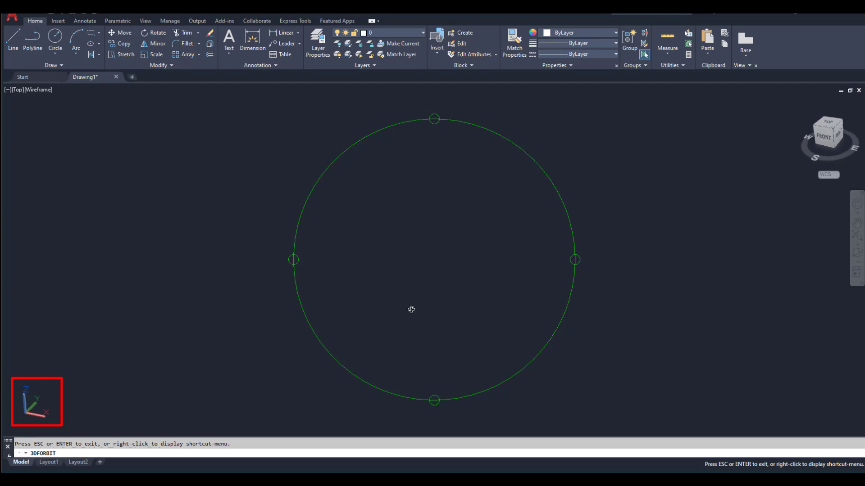
pyautogui.moveTo(388, 243); pyautogui.dragTo(396, 234)
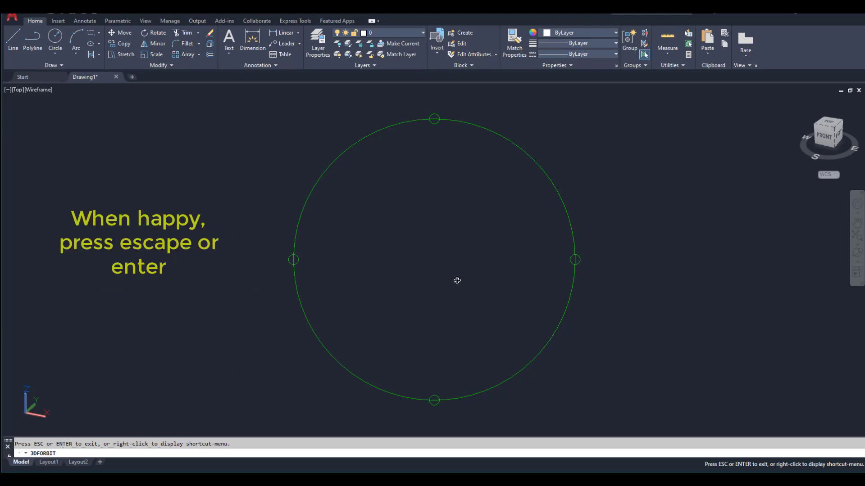
pyautogui.press('Escape')
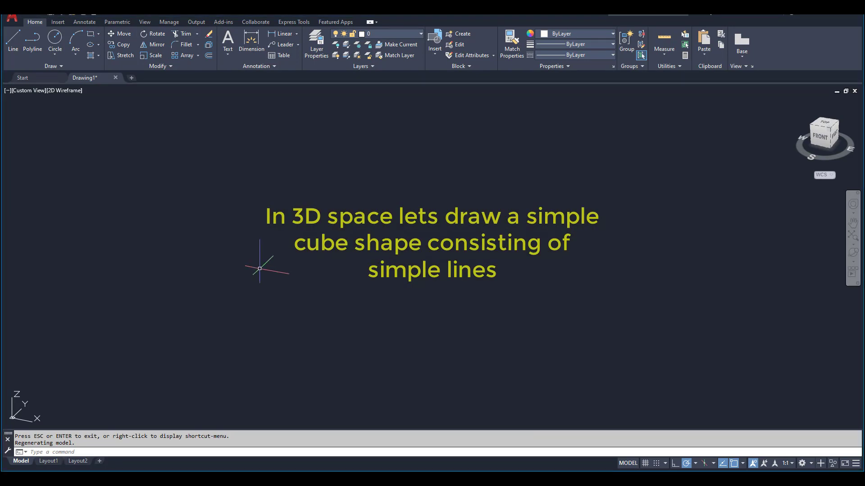
# - Start the base square with Ortho on and draw its first 100-unit side
pyautogui.click(14, 43)
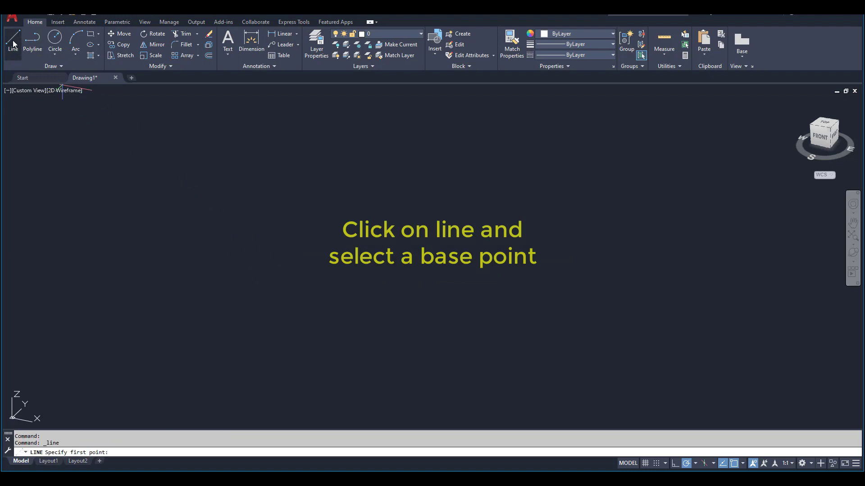
pyautogui.click(250, 262)
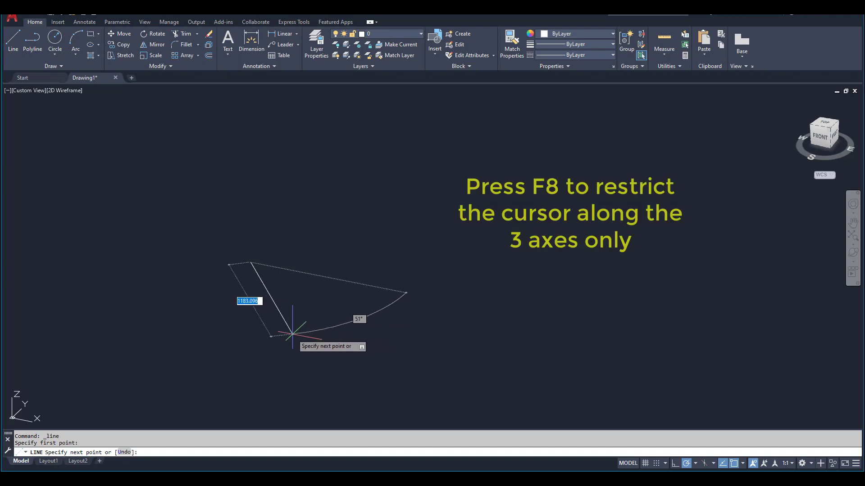
pyautogui.press('F8')
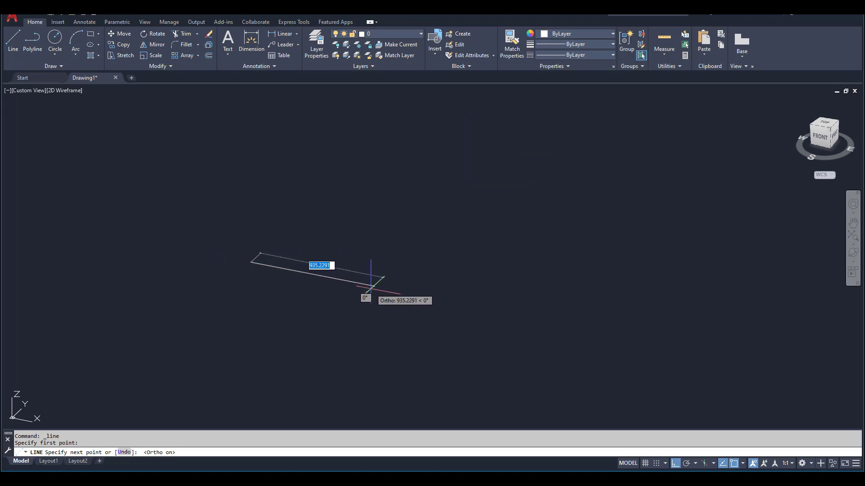
pyautogui.write('100')
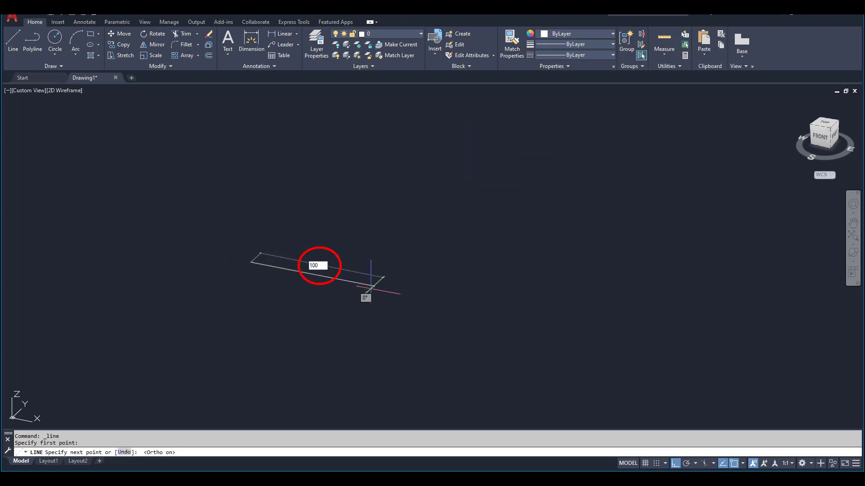
pyautogui.press('Return')
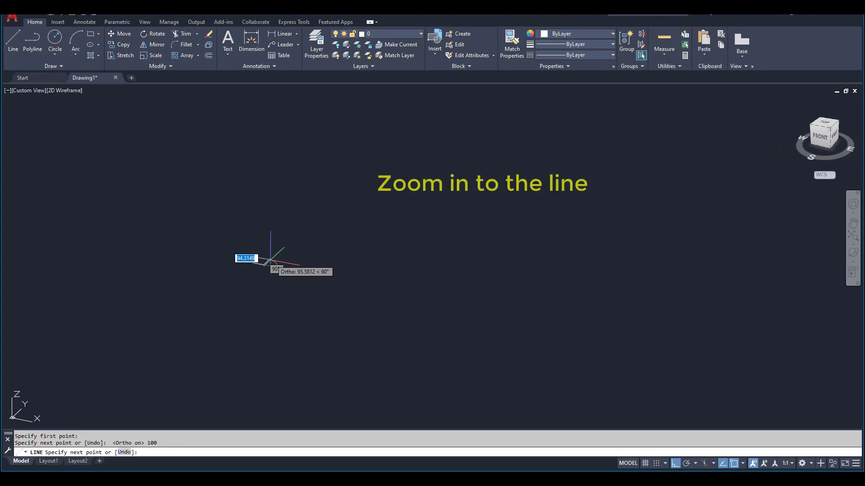
# - Add two more 100-unit sides and close the square at its start point
pyautogui.scroll(2, 283, 287)
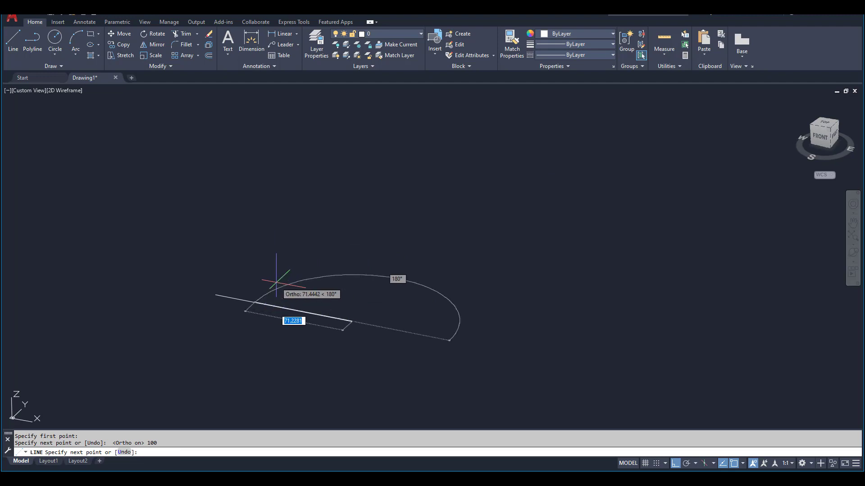
pyautogui.scroll(3, 283, 286)
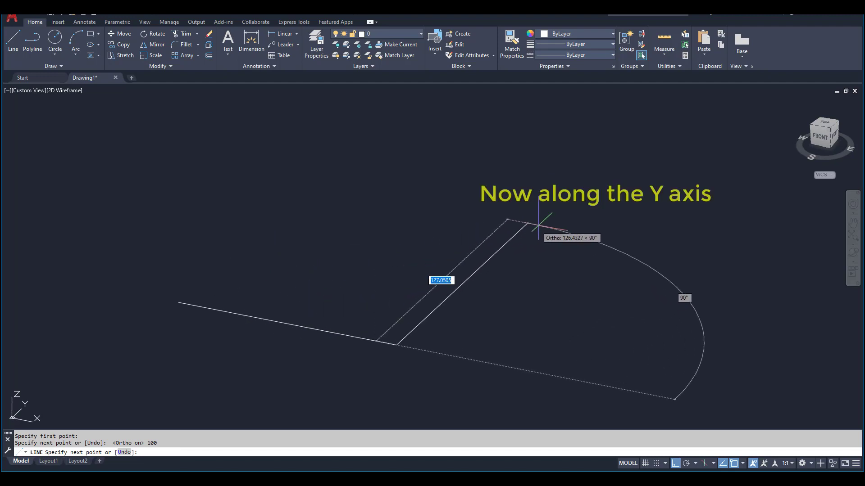
pyautogui.write('100')
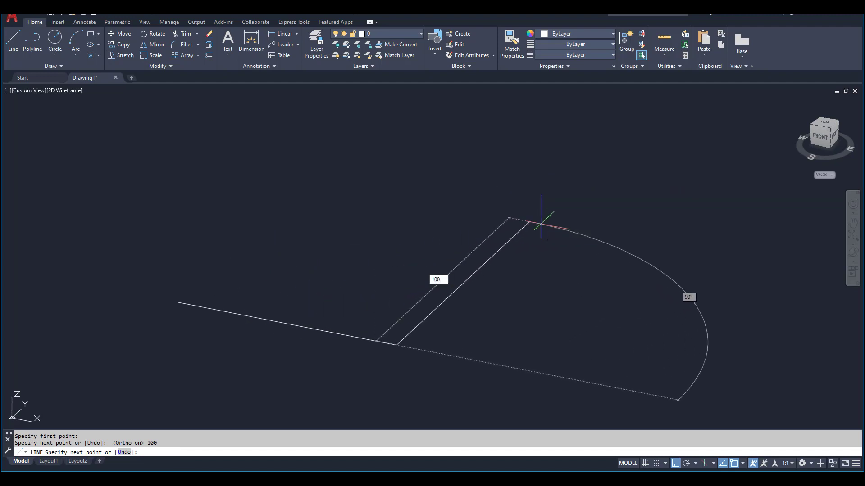
pyautogui.press('Return')
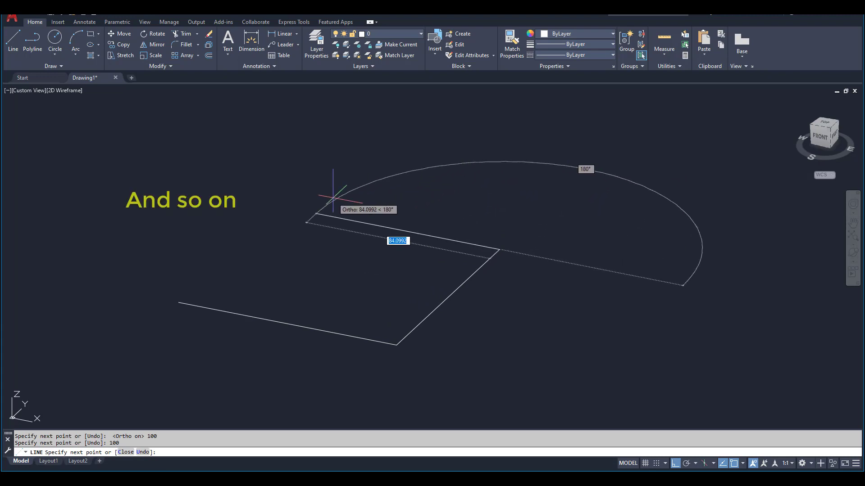
pyautogui.write('100')
pyautogui.press('Return')
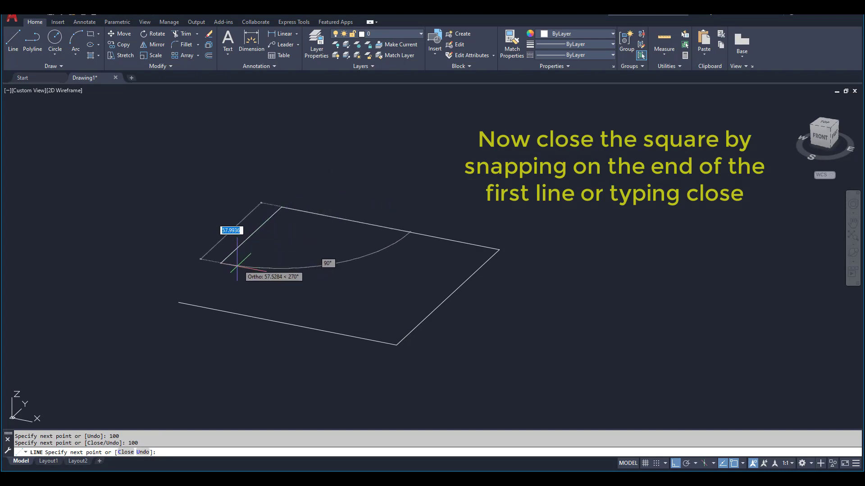
pyautogui.click(185, 300)
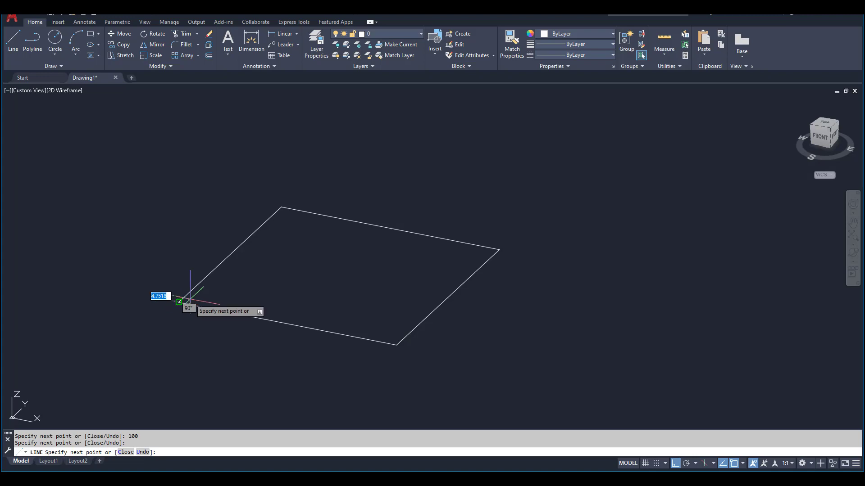
pyautogui.press('Return')
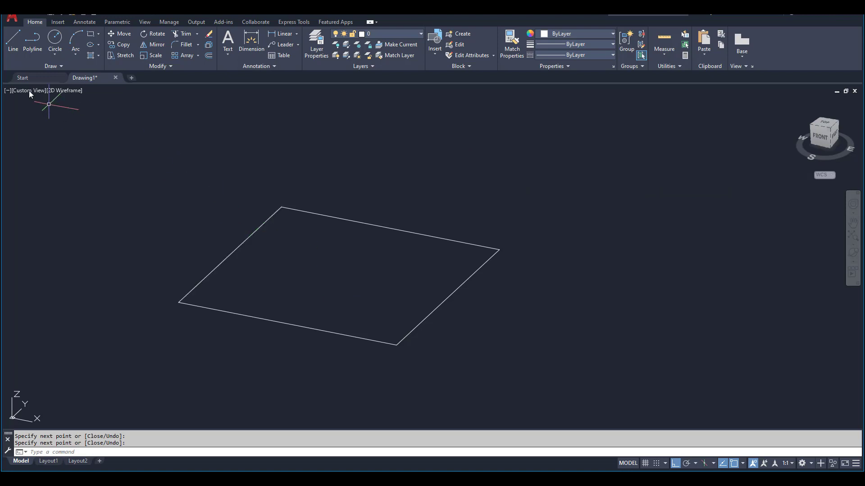
# - Draw a 100-unit vertical edge up from the square's left corner, then zoom out
pyautogui.click(13, 46)
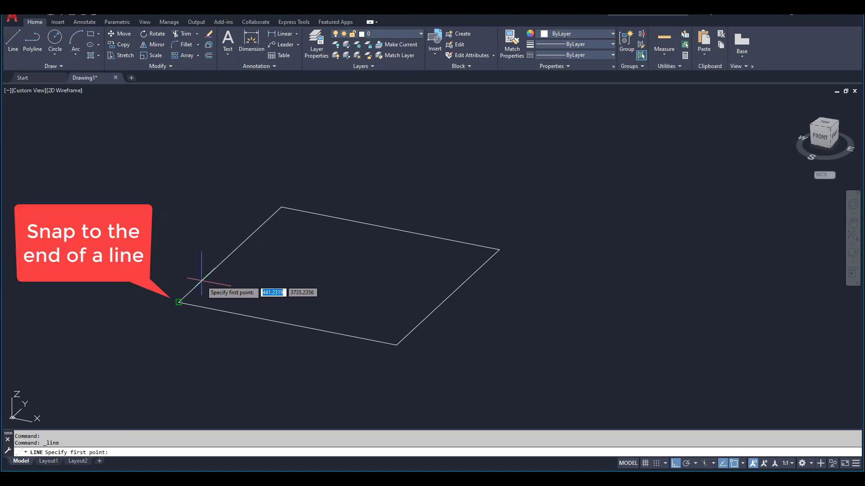
pyautogui.click(179, 303)
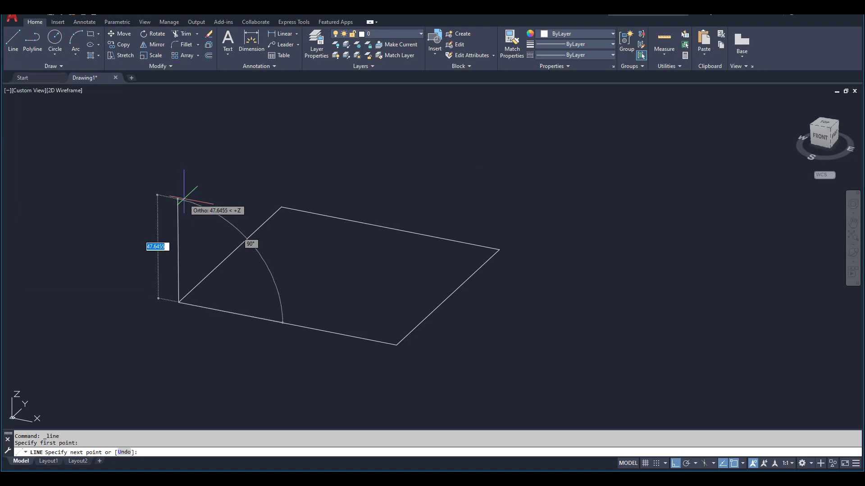
pyautogui.write('100')
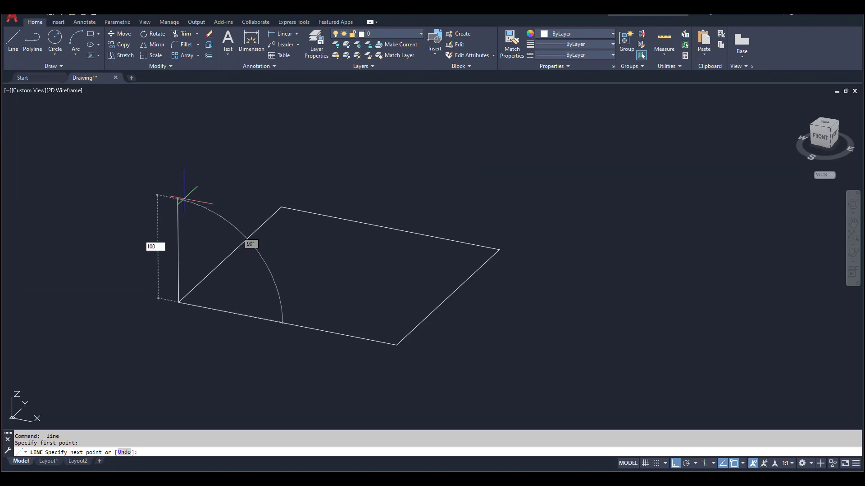
pyautogui.press('Return')
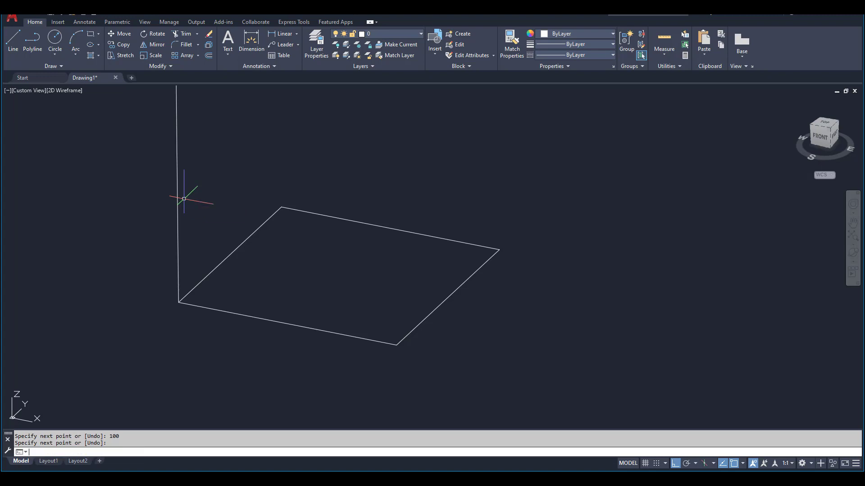
pyautogui.press('Return')
pyautogui.moveTo(295, 144); pyautogui.dragTo(331, 184, button='middle')
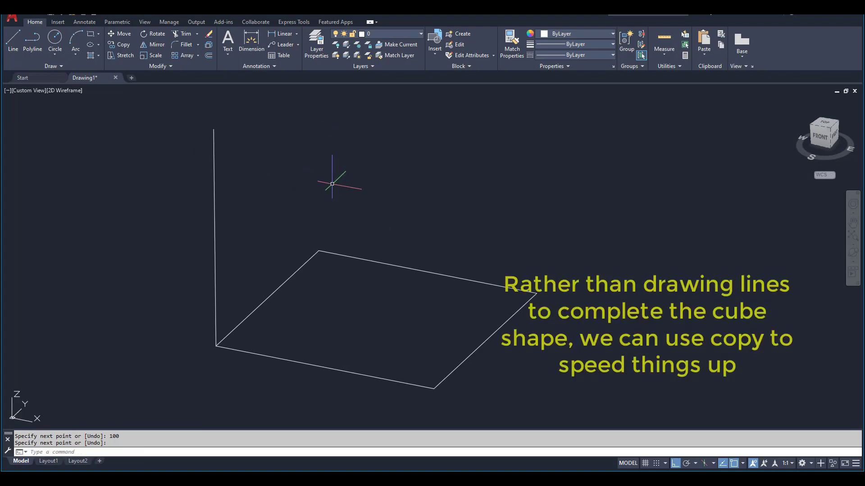
pyautogui.scroll(-2, 331, 184)
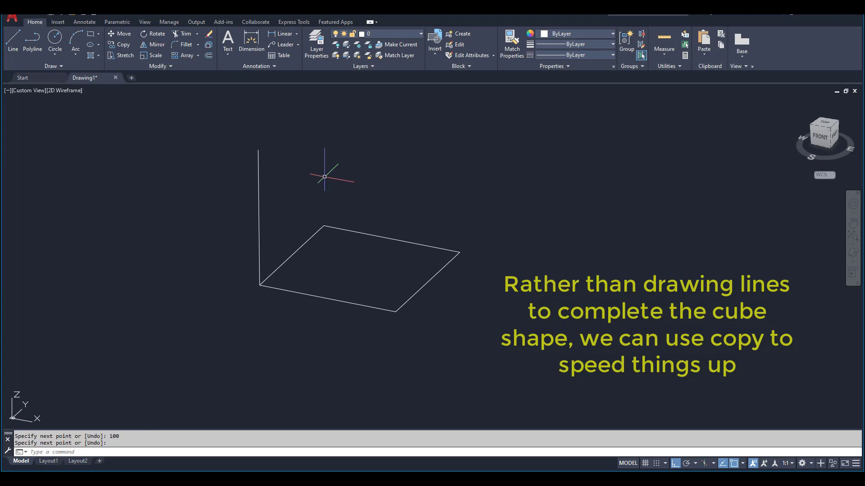
# - Copy the vertical edge from its lower end to the right and front base corners
pyautogui.click(119, 44)
pyautogui.click(269, 165)
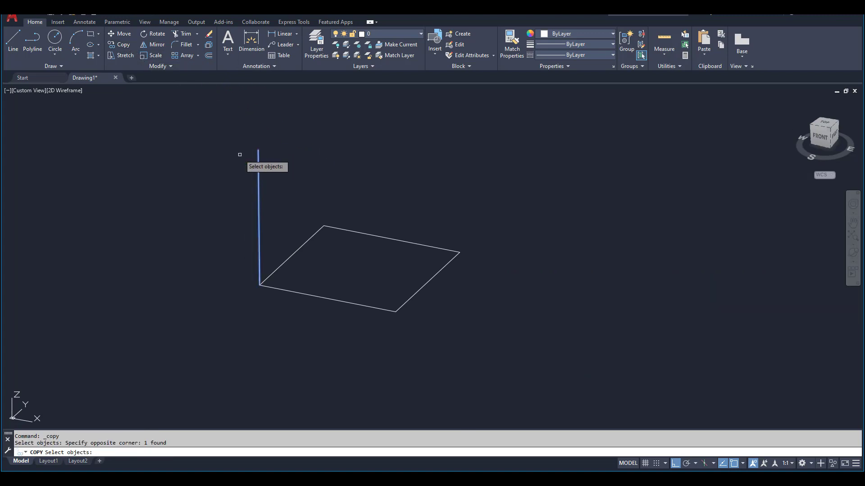
pyautogui.press('Return')
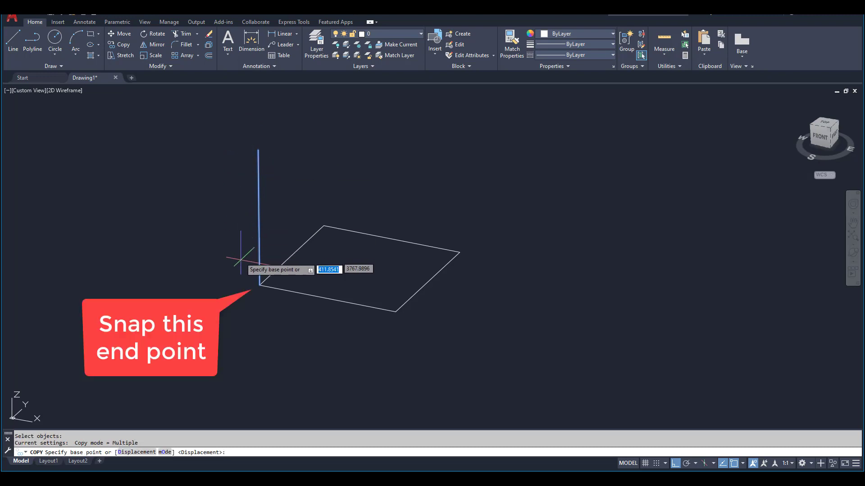
pyautogui.click(259, 285)
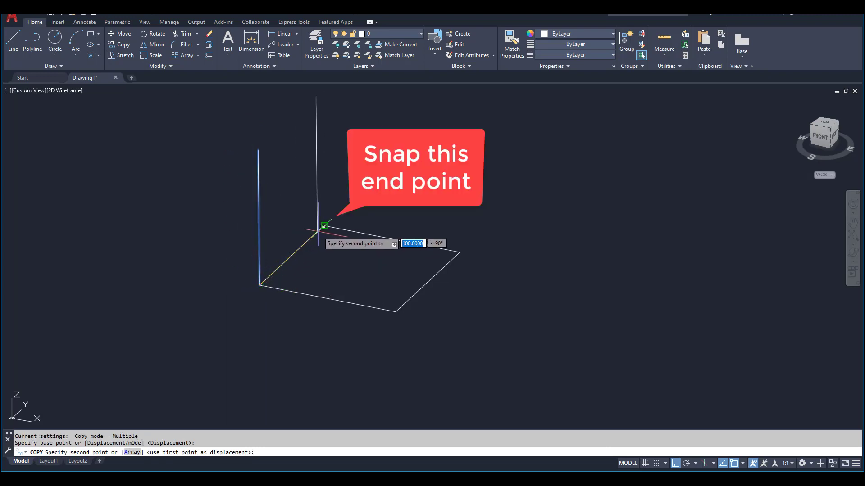
pyautogui.click(459, 252)
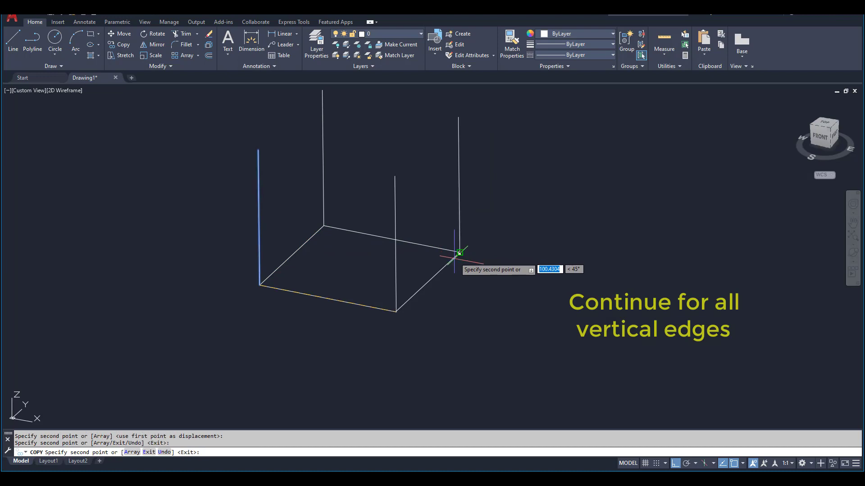
pyautogui.click(410, 307)
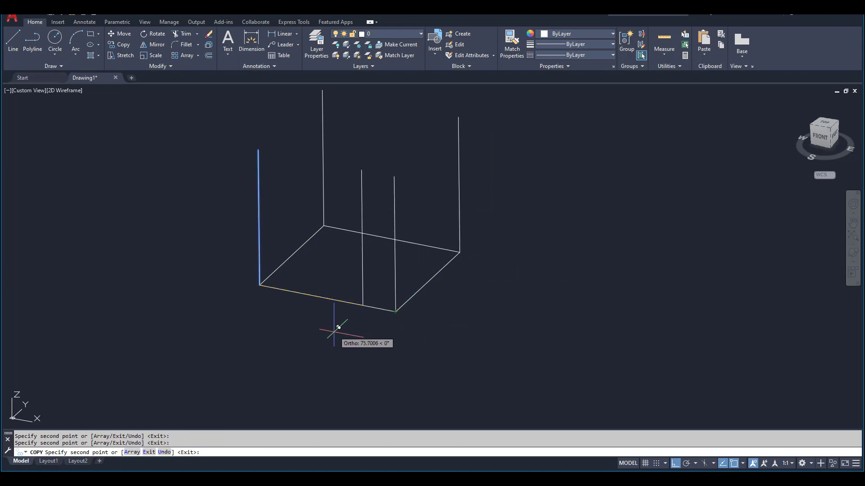
pyautogui.press('Return')
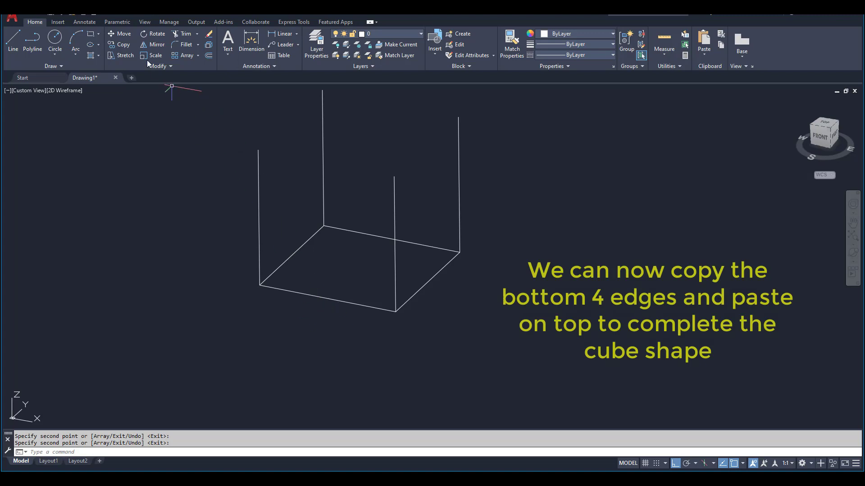
# - Copy all four base edges 100 units upward onto the uprights as the top square
pyautogui.click(119, 44)
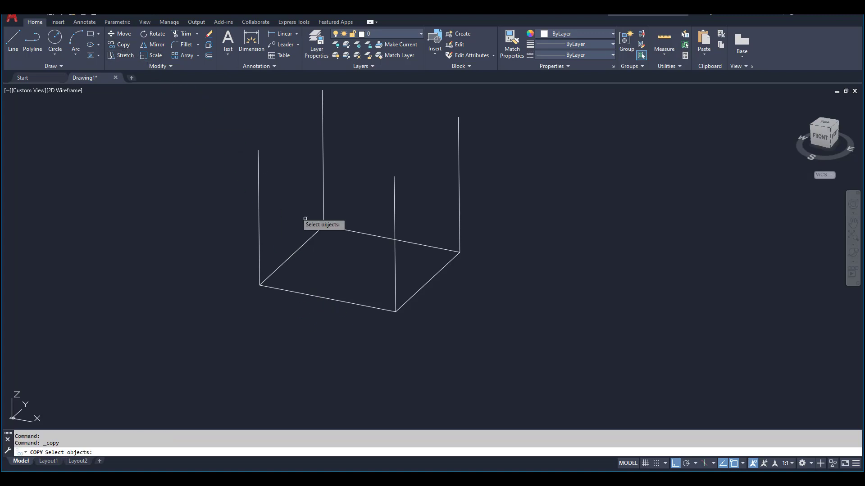
pyautogui.click(336, 229)
pyautogui.click(309, 313)
pyautogui.click(304, 242)
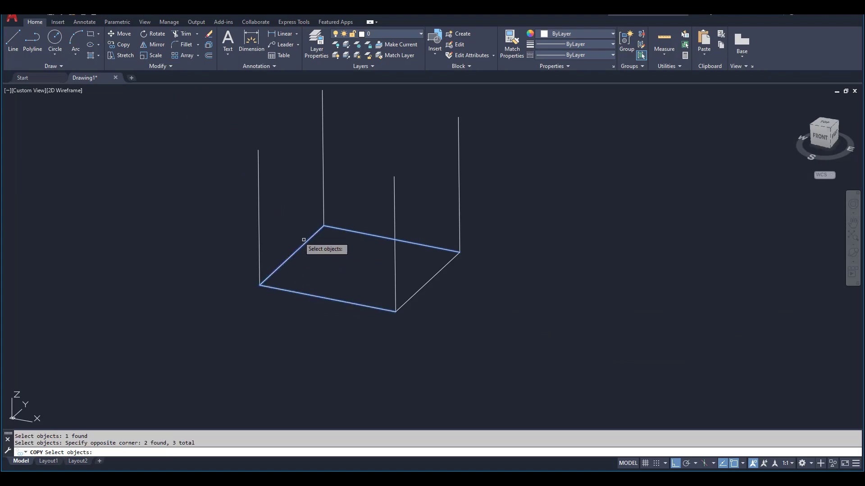
pyautogui.click(467, 291)
pyautogui.click(422, 269)
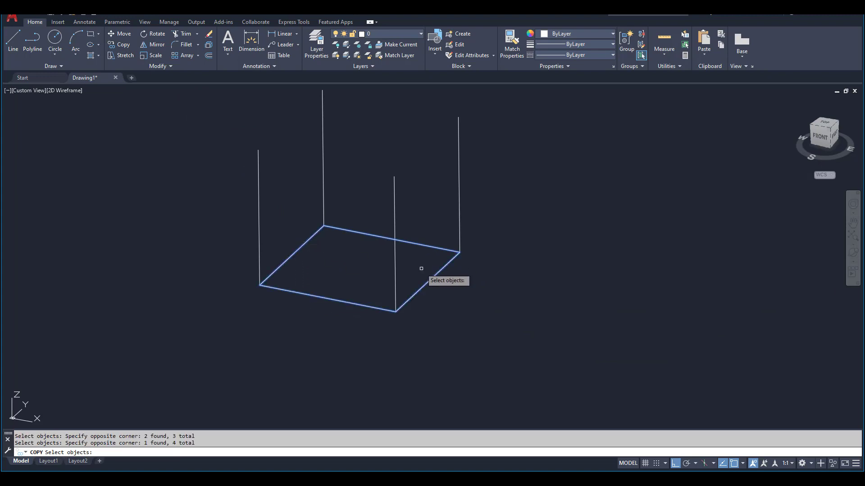
pyautogui.press('Return')
pyautogui.click(459, 253)
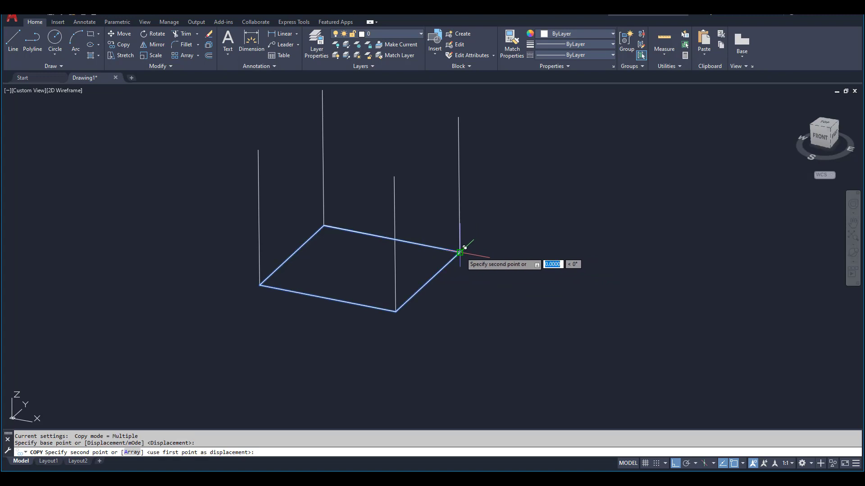
pyautogui.write('100')
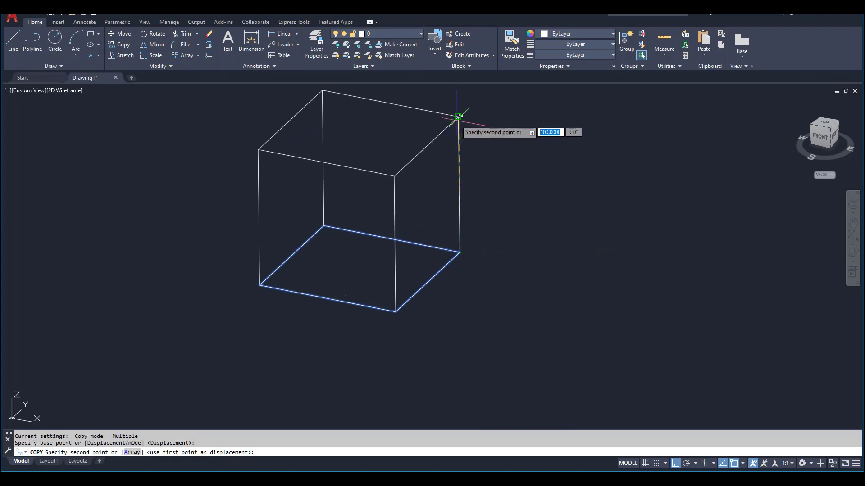
pyautogui.press('Return')
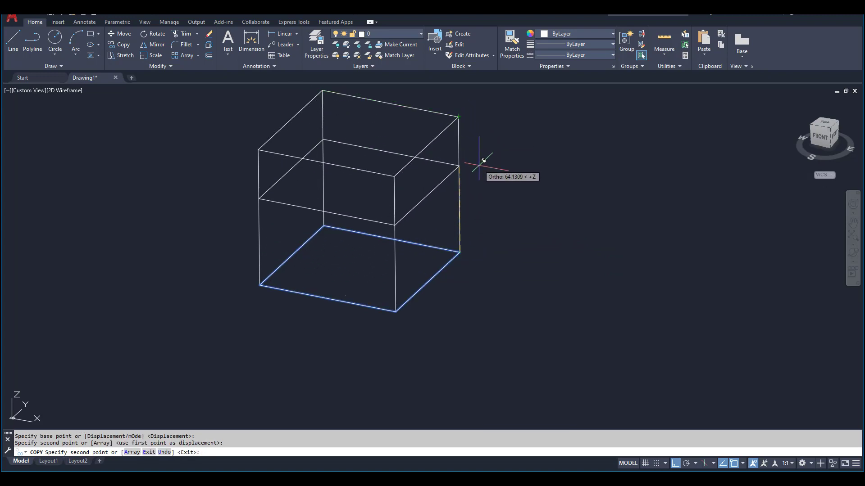
pyautogui.press('Return')
pyautogui.moveTo(412, 181); pyautogui.dragTo(435, 217, button='middle')
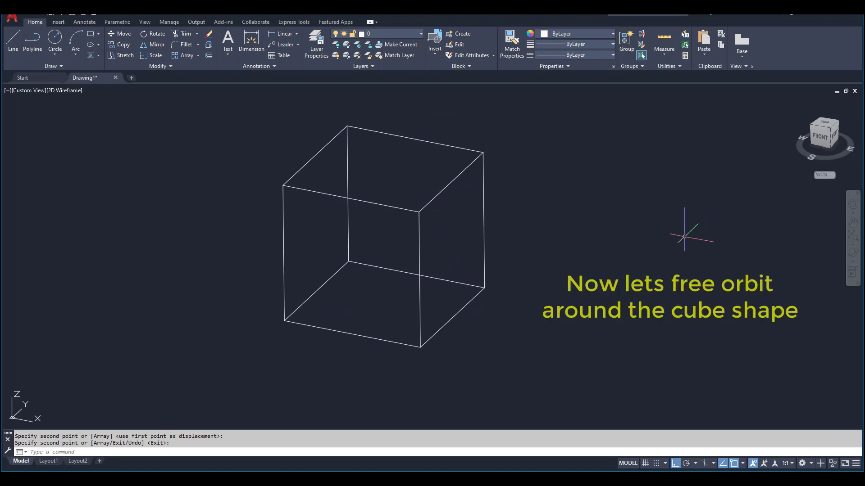
# - Free-orbit the wireframe cube to view it from another angle
pyautogui.click(853, 263)
pyautogui.click(806, 278)
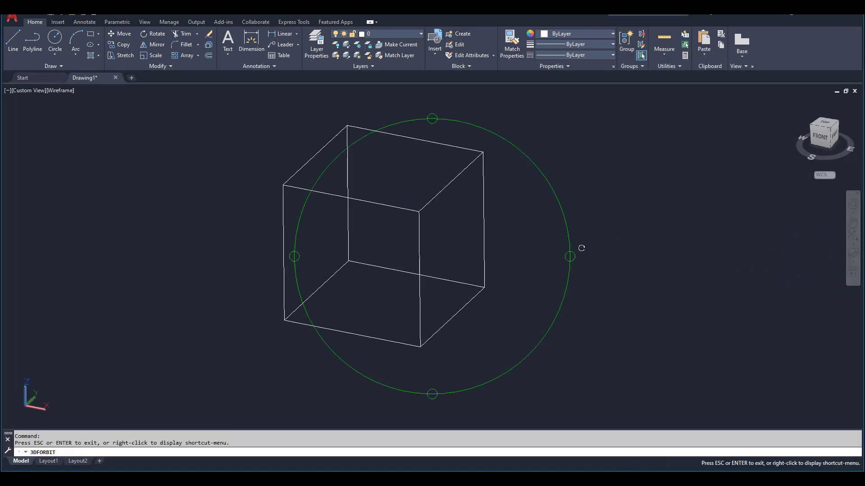
pyautogui.moveTo(456, 275)
pyautogui.mouseDown()
pyautogui.moveTo(467, 261)
pyautogui.moveTo(440, 222)
pyautogui.moveTo(374, 249)
pyautogui.moveTo(355, 304)
pyautogui.moveTo(303, 282)
pyautogui.moveTo(328, 230)
pyautogui.moveTo(374, 275)
pyautogui.moveTo(443, 284)
pyautogui.moveTo(492, 241)
pyautogui.moveTo(498, 213)
pyautogui.moveTo(523, 236)
pyautogui.moveTo(558, 224)
pyautogui.moveTo(467, 268)
pyautogui.moveTo(479, 251)
pyautogui.moveTo(482, 266)
pyautogui.moveTo(478, 259)
pyautogui.mouseUp()
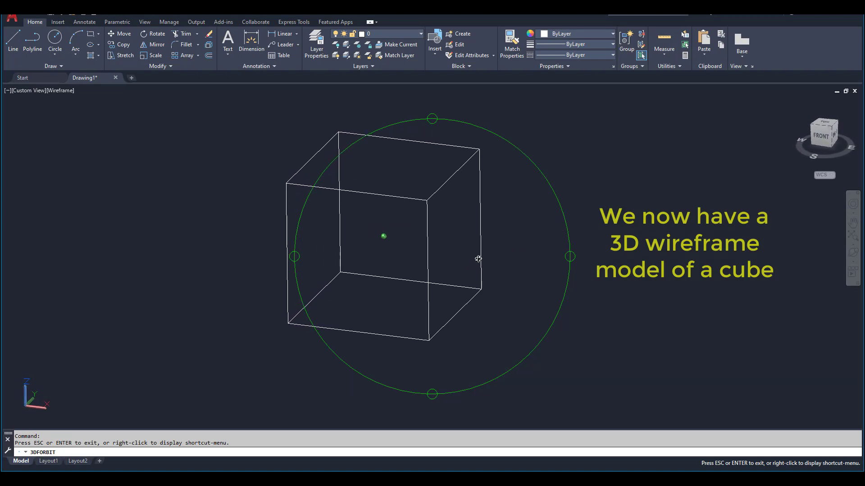
pyautogui.press('Escape')
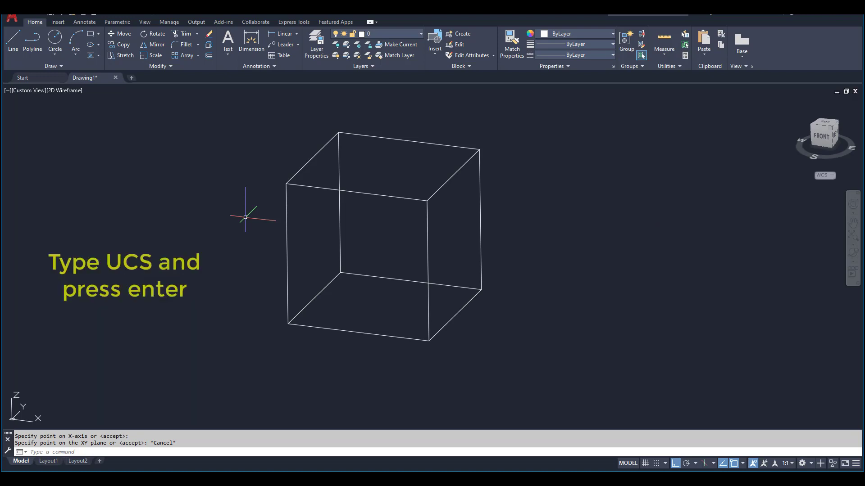
# - Set a UCS at the cube's top-left corner, X along the top front edge
pyautogui.write('ucs')
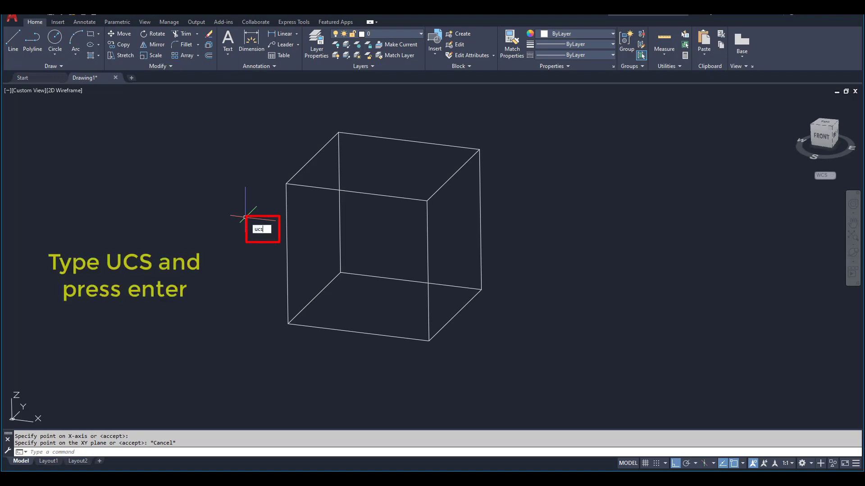
pyautogui.press('Return')
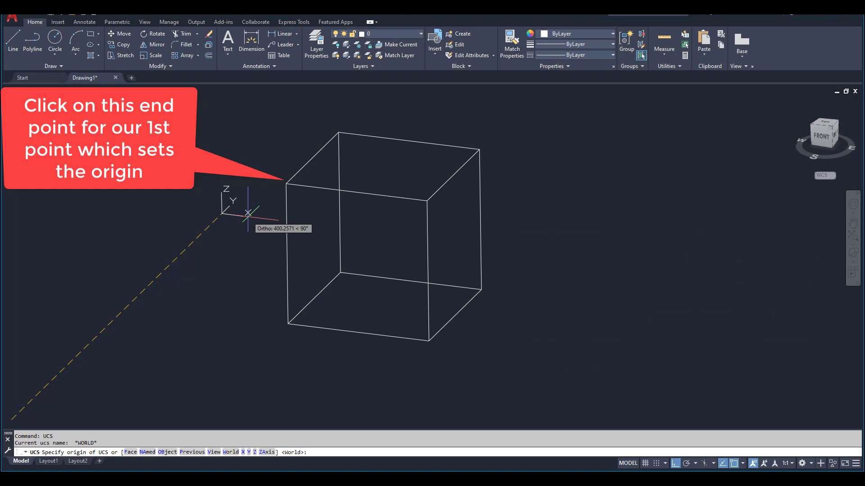
pyautogui.click(286, 183)
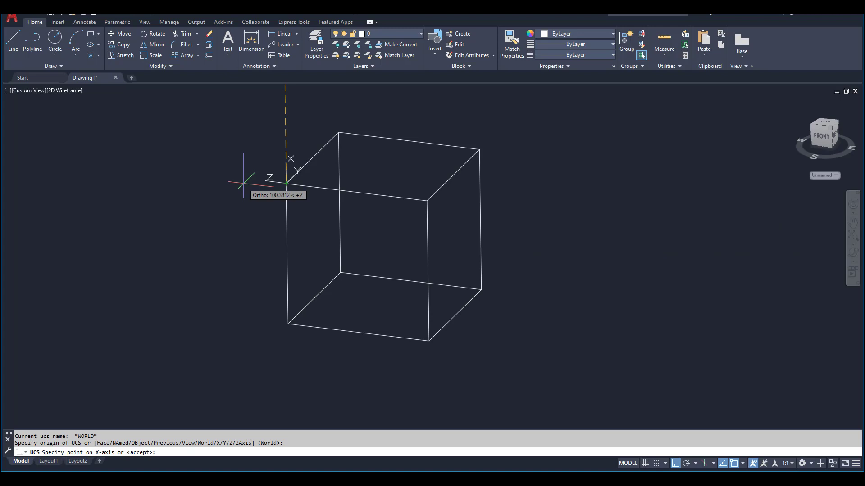
pyautogui.press('F8')
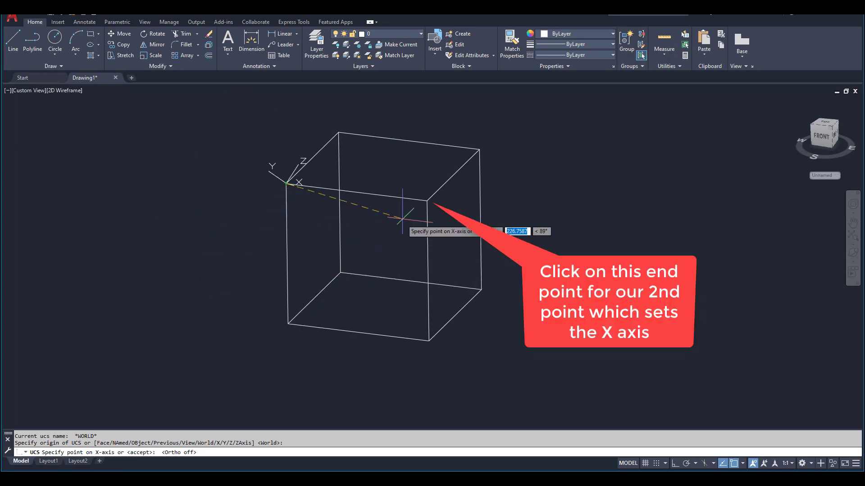
pyautogui.click(427, 201)
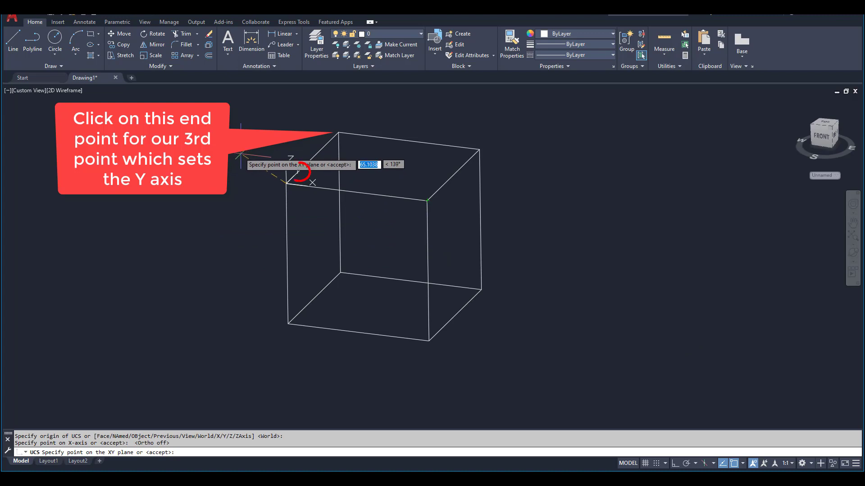
pyautogui.click(338, 132)
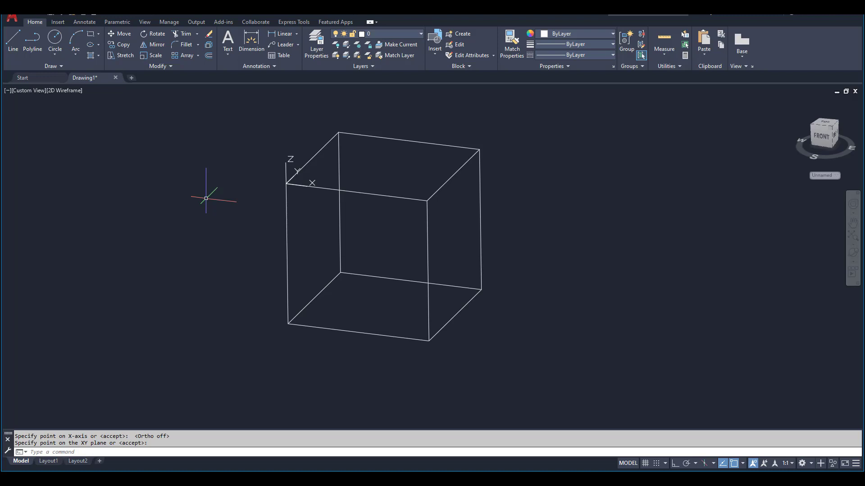
# - Rotate the UCS 45° about its X axis
pyautogui.write('ucs')
pyautogui.press('Return')
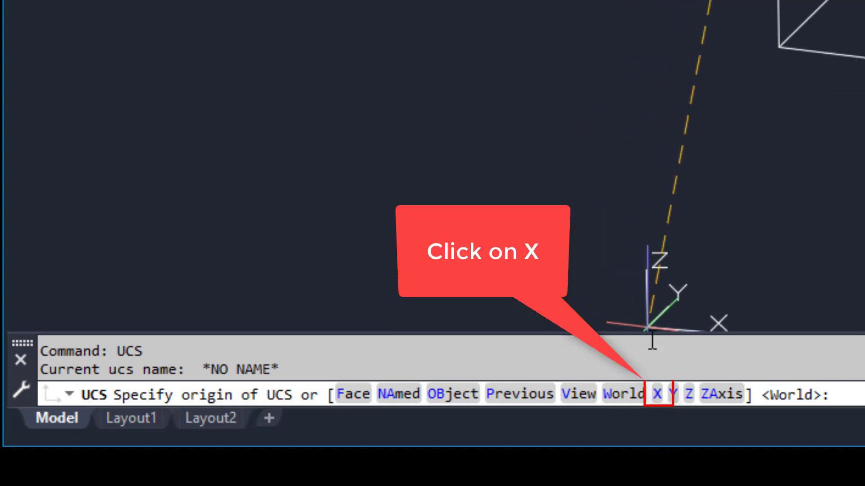
pyautogui.click(657, 395)
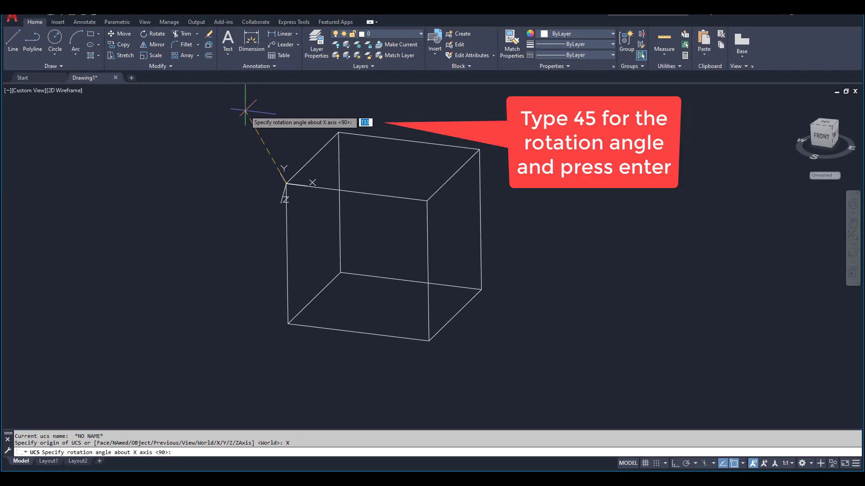
pyautogui.write('45')
pyautogui.press('Return')
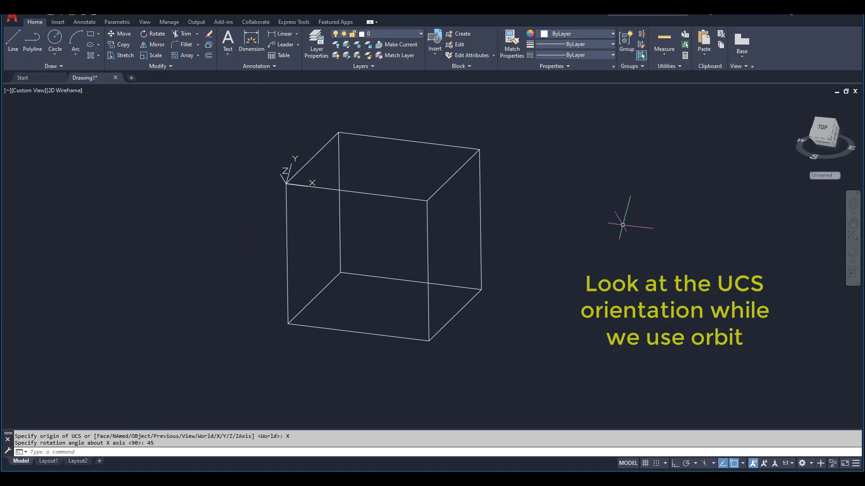
pyautogui.click(853, 261)
pyautogui.click(816, 283)
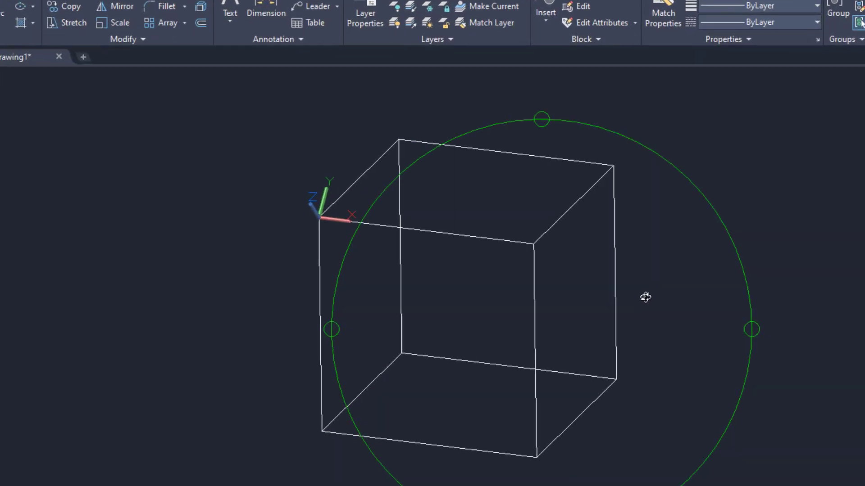
pyautogui.moveTo(660, 452)
pyautogui.mouseDown()
pyautogui.moveTo(564, 421)
pyautogui.moveTo(564, 413)
pyautogui.moveTo(638, 397)
pyautogui.moveTo(709, 433)
pyautogui.moveTo(749, 382)
pyautogui.moveTo(672, 398)
pyautogui.moveTo(756, 400)
pyautogui.mouseUp()
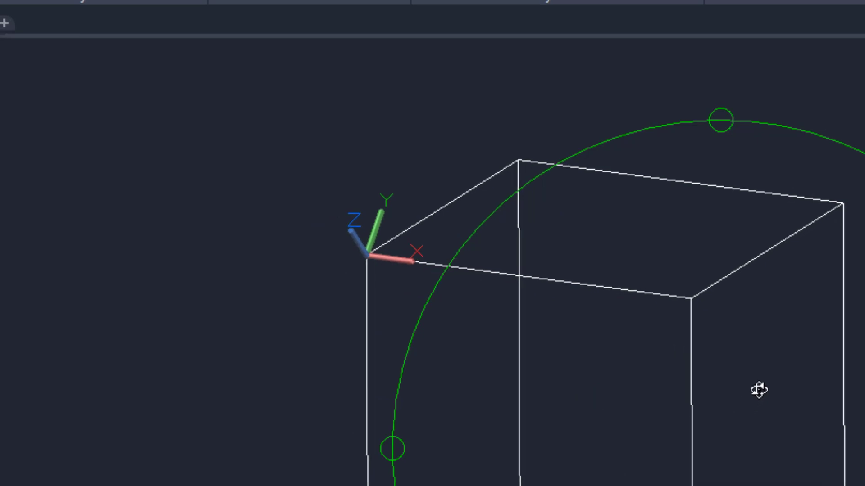
pyautogui.press('Escape')
pyautogui.write('u')
pyautogui.press('Return')
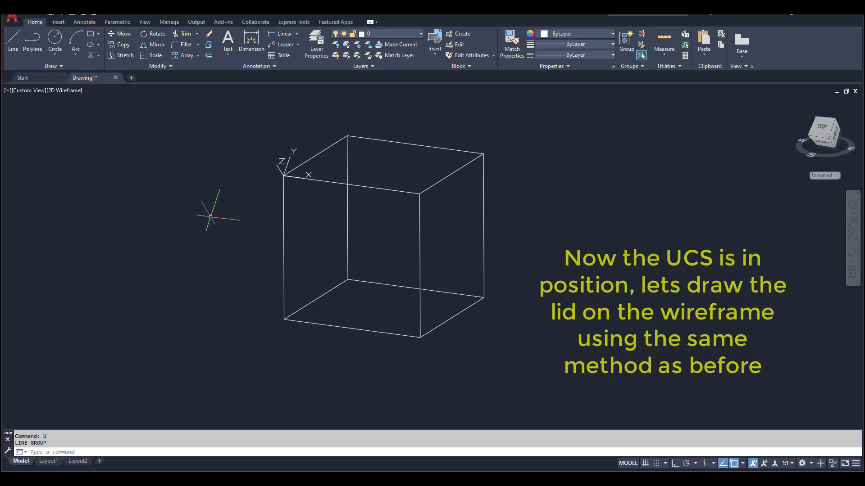
# - Draw 100-unit lid edges from the top front-right corner, closing at the top front-left corner
pyautogui.click(15, 44)
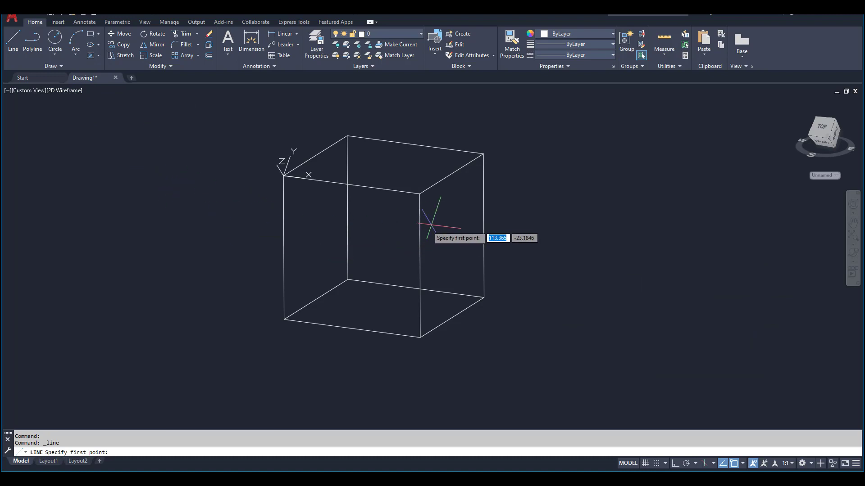
pyautogui.click(419, 194)
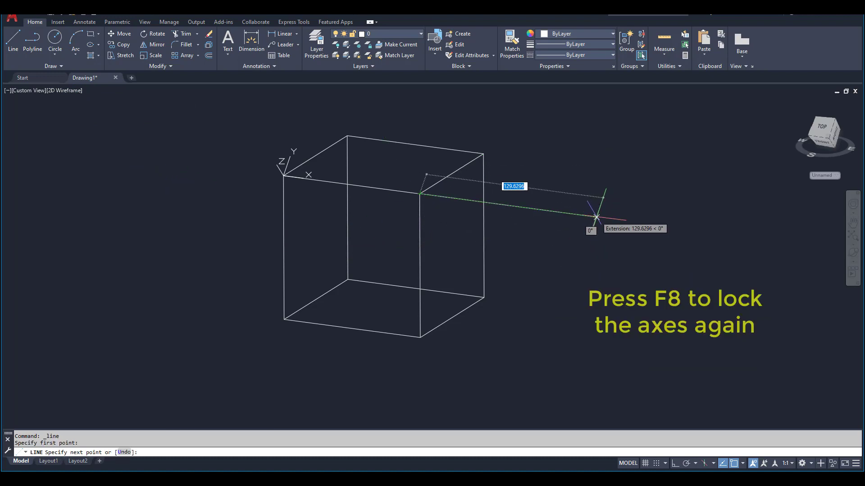
pyautogui.press('F8')
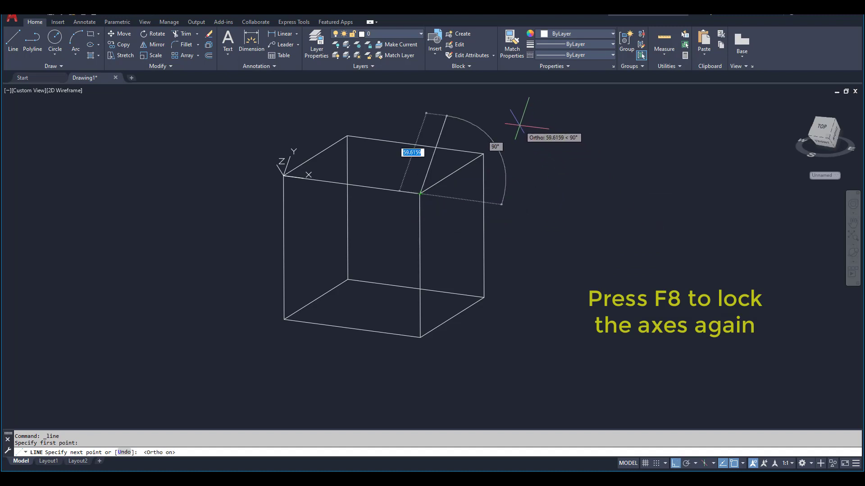
pyautogui.moveTo(491, 108); pyautogui.dragTo(508, 157, button='middle')
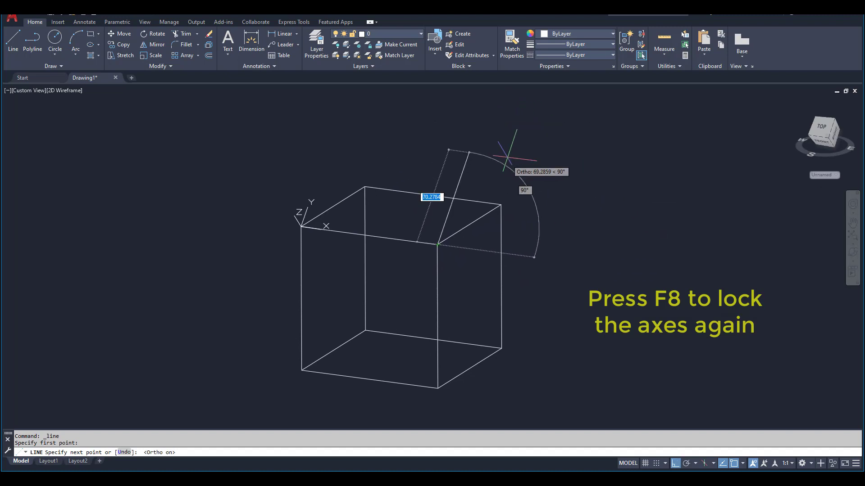
pyautogui.write('100')
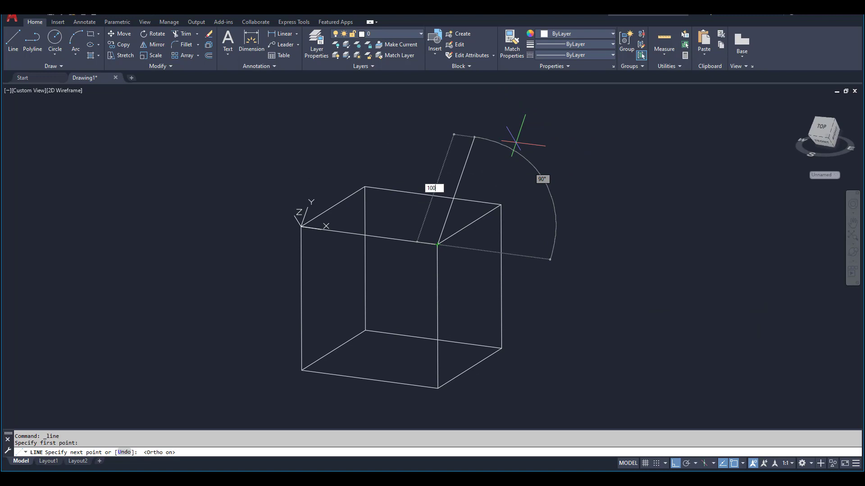
pyautogui.press('Return')
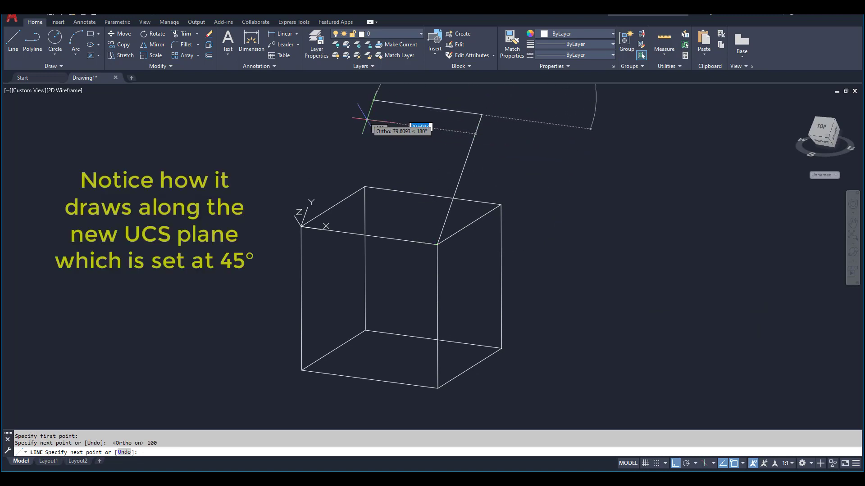
pyautogui.write('100')
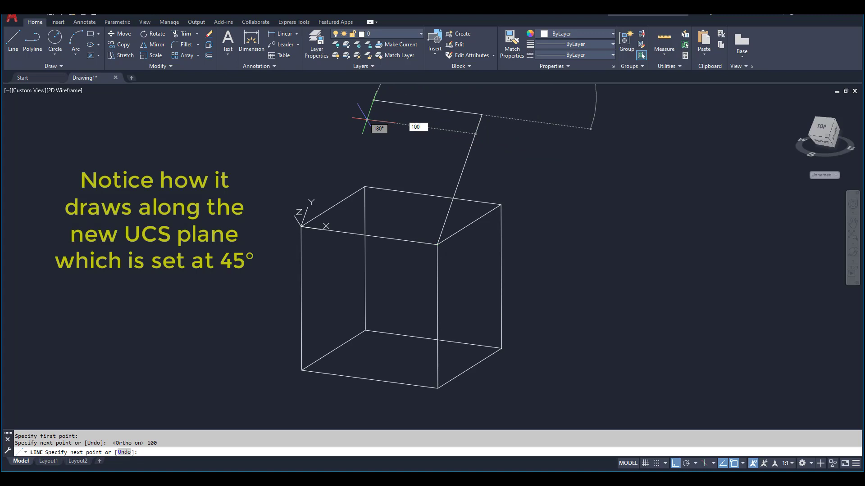
pyautogui.press('Return')
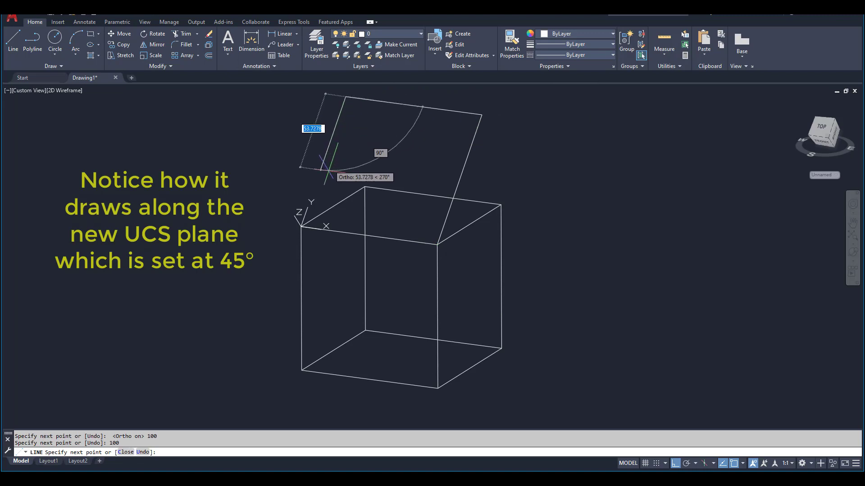
pyautogui.click(302, 227)
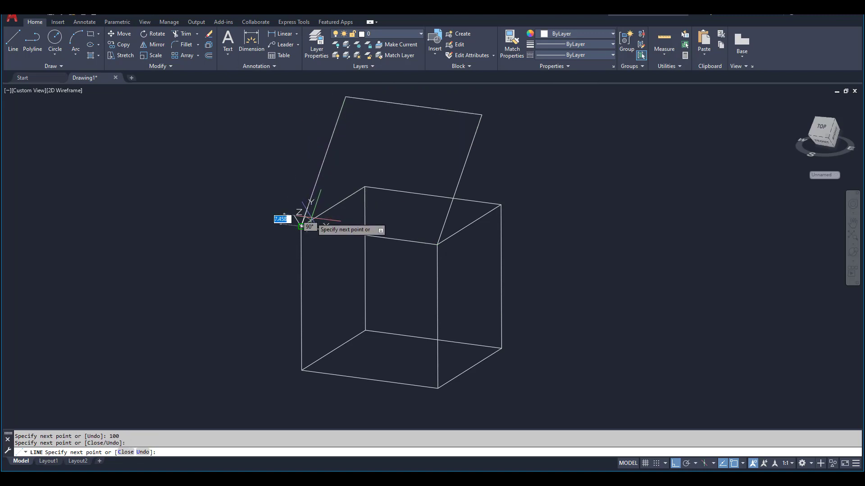
pyautogui.press('Return')
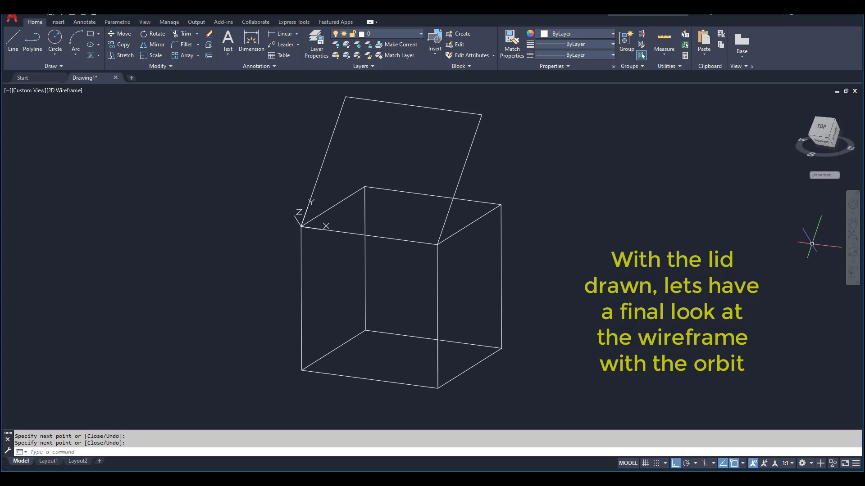
# - Free-orbit the box toward a right-side angle showing the raised 45° lid
pyautogui.click(854, 264)
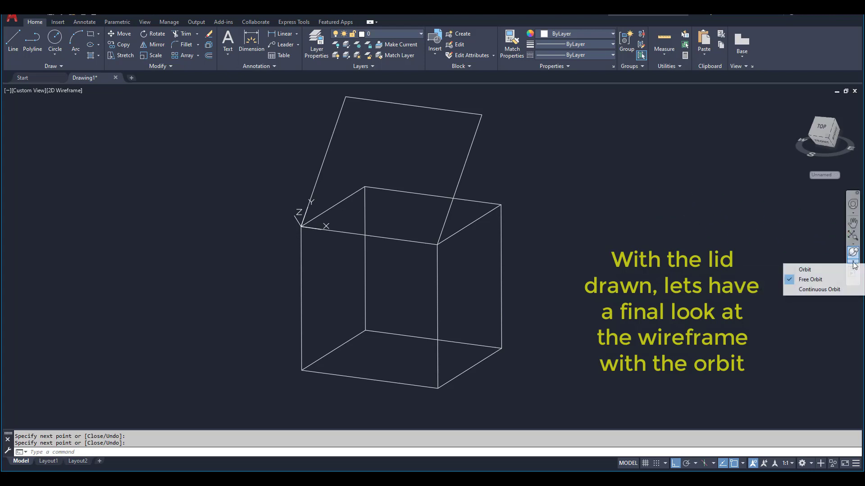
pyautogui.click(816, 280)
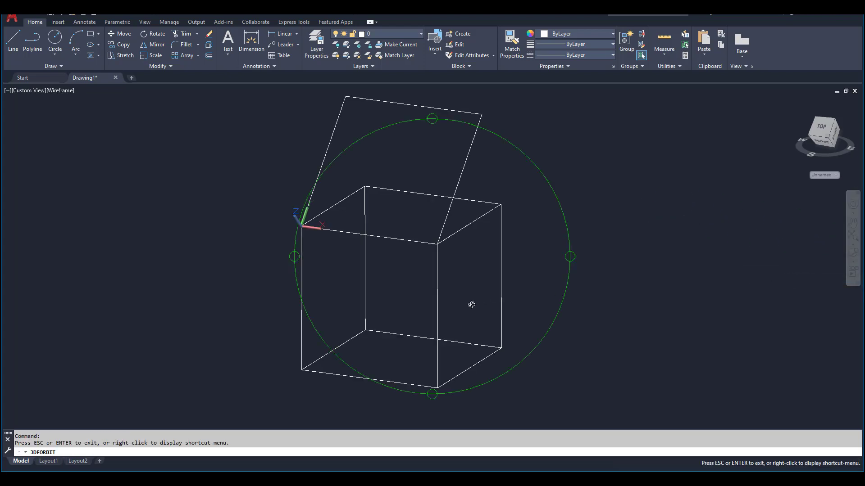
pyautogui.moveTo(469, 304)
pyautogui.mouseDown()
pyautogui.moveTo(469, 274)
pyautogui.moveTo(405, 280)
pyautogui.moveTo(339, 249)
pyautogui.moveTo(311, 251)
pyautogui.moveTo(307, 291)
pyautogui.moveTo(313, 276)
pyautogui.mouseUp()
pyautogui.moveTo(432, 248)
pyautogui.mouseDown()
pyautogui.moveTo(463, 299)
pyautogui.moveTo(508, 270)
pyautogui.moveTo(540, 272)
pyautogui.moveTo(582, 244)
pyautogui.moveTo(545, 252)
pyautogui.mouseUp()
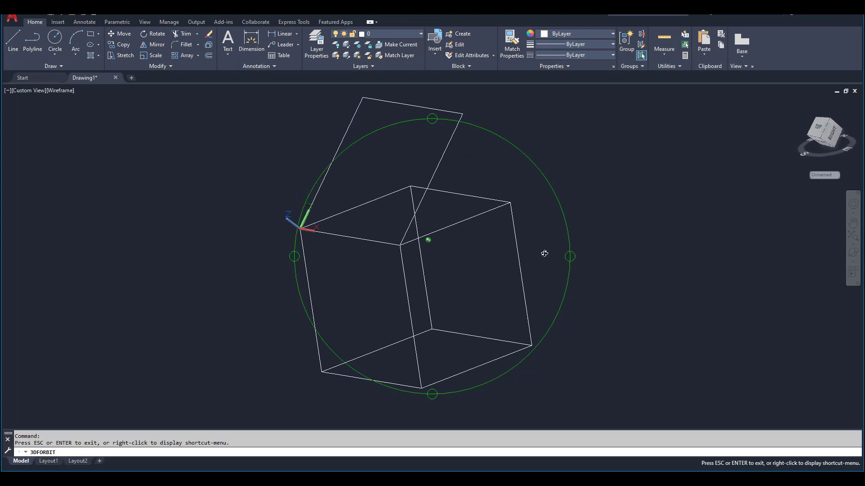
pyautogui.moveTo(496, 207)
pyautogui.mouseDown()
pyautogui.moveTo(505, 222)
pyautogui.moveTo(455, 292)
pyautogui.moveTo(485, 299)
pyautogui.moveTo(442, 321)
pyautogui.moveTo(446, 251)
pyautogui.moveTo(430, 259)
pyautogui.mouseUp()
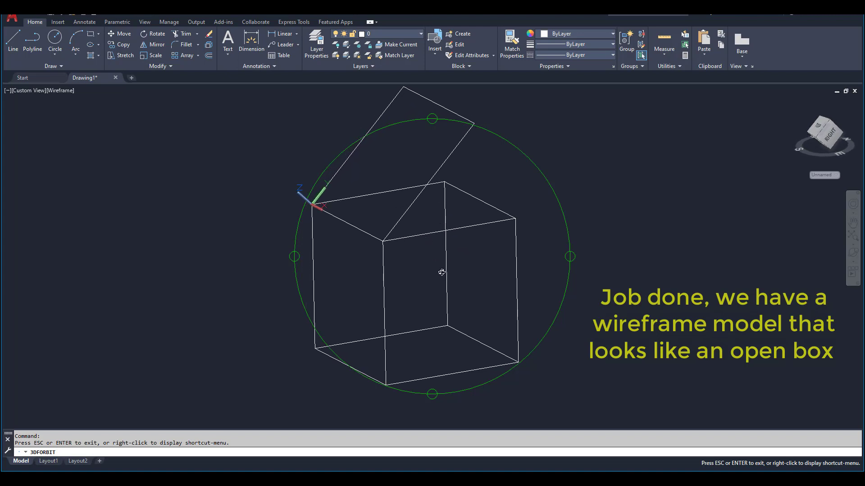
pyautogui.press('Escape')
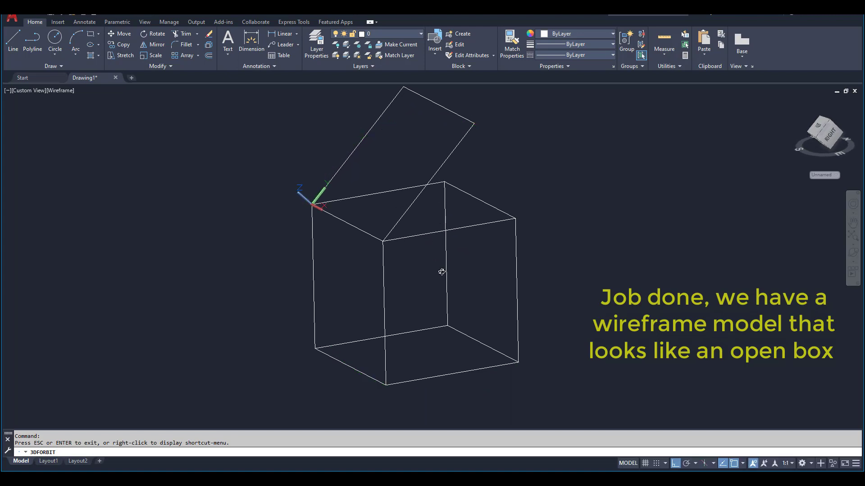